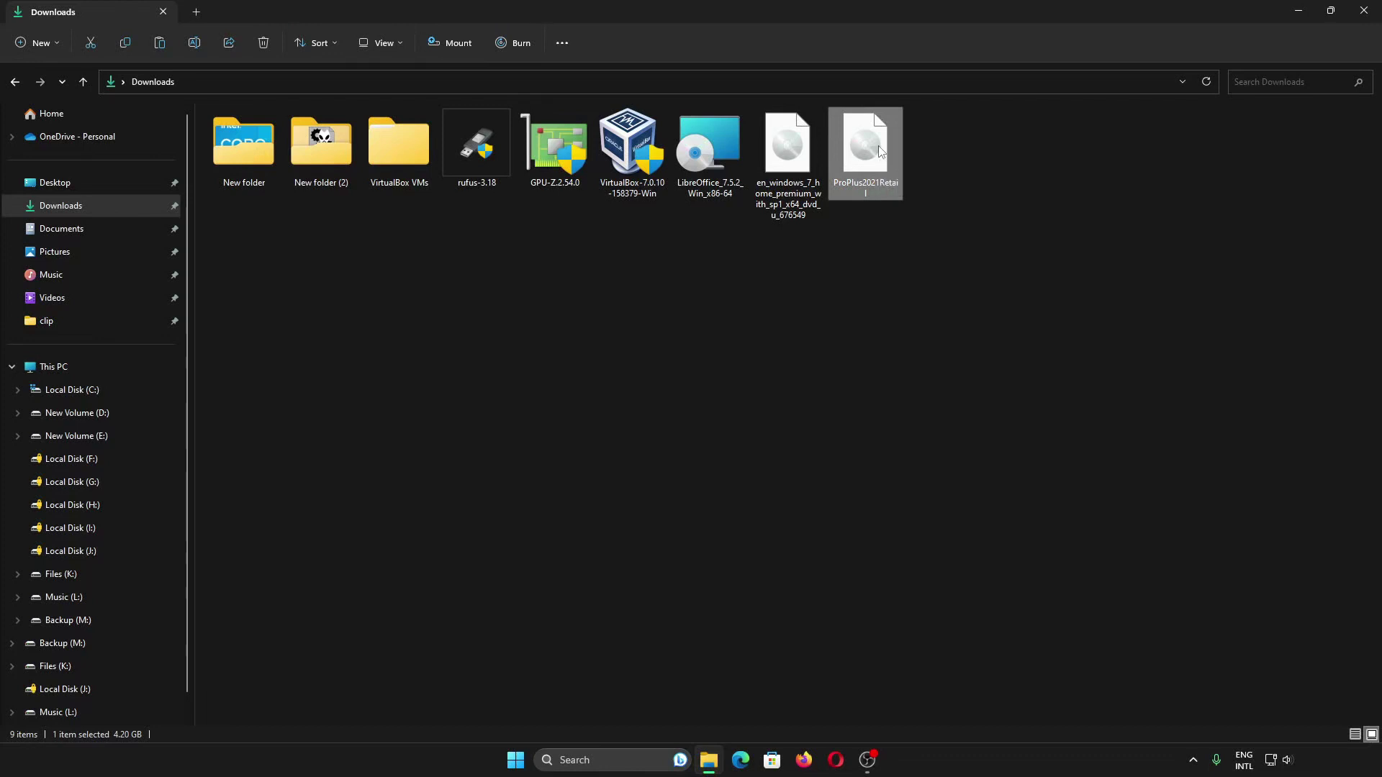
Mount the Office ISO as DVD Drive (N:) and run its Setup program
right_click(878, 147)
click(894, 157)
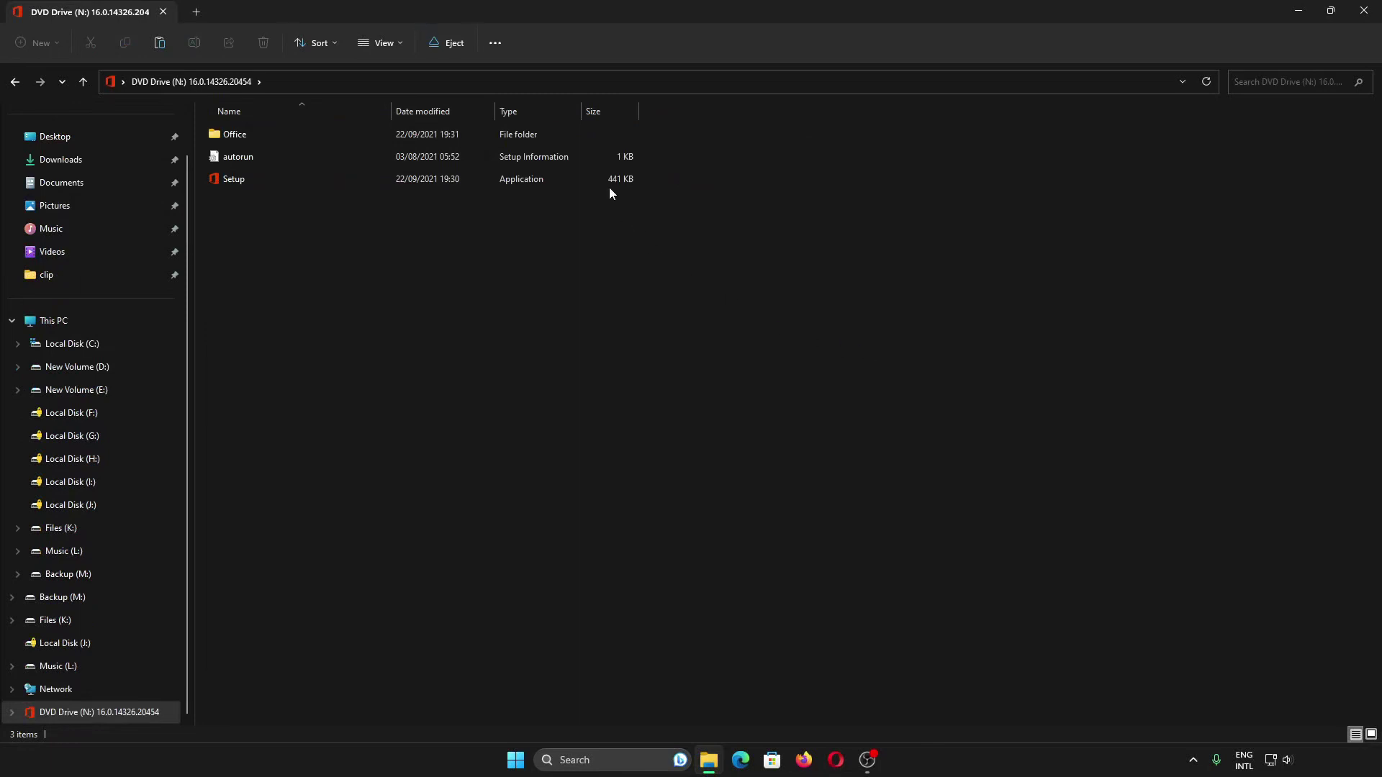
double_click(590, 179)
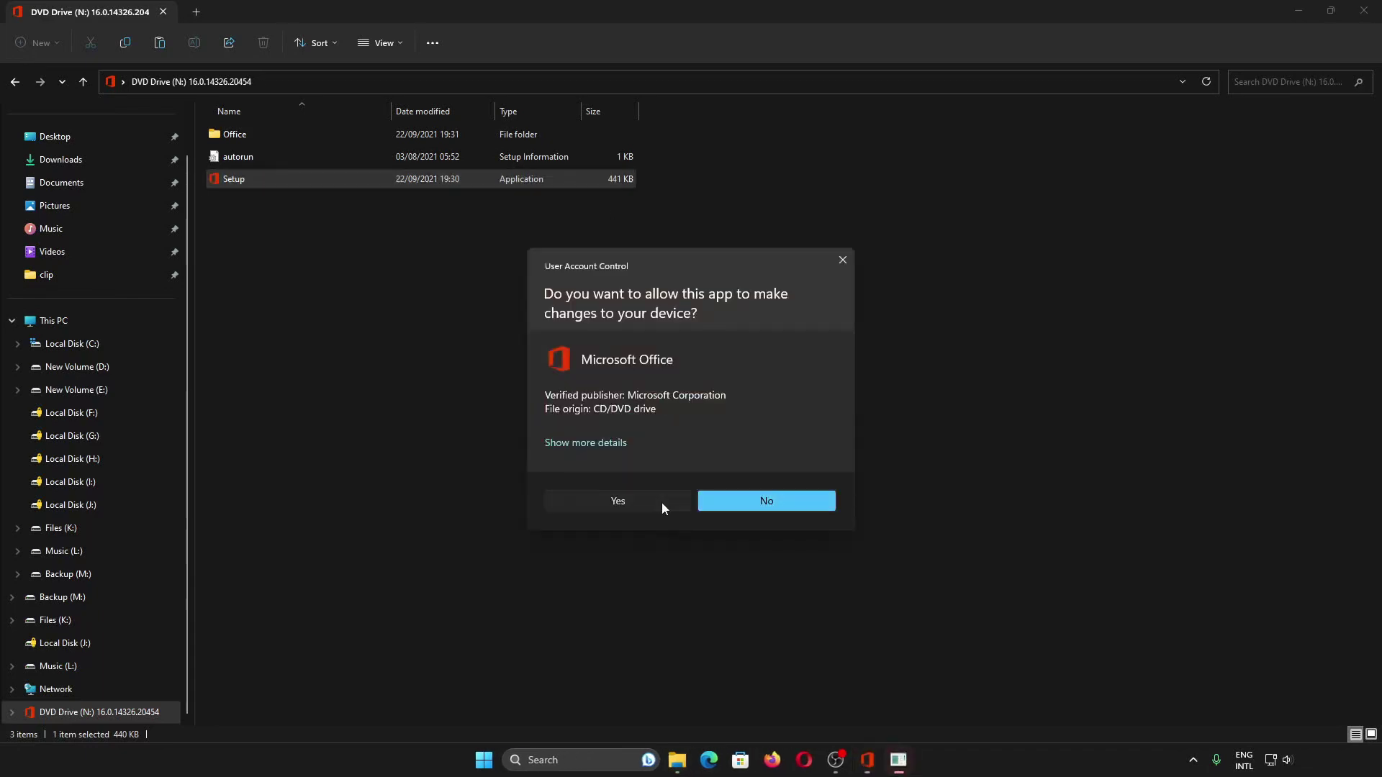
Allow Setup to install Office, watching disk and CPU load in Task Manager, then close it
click(618, 501)
key(ctrl+shift+Escape)
click(741, 109)
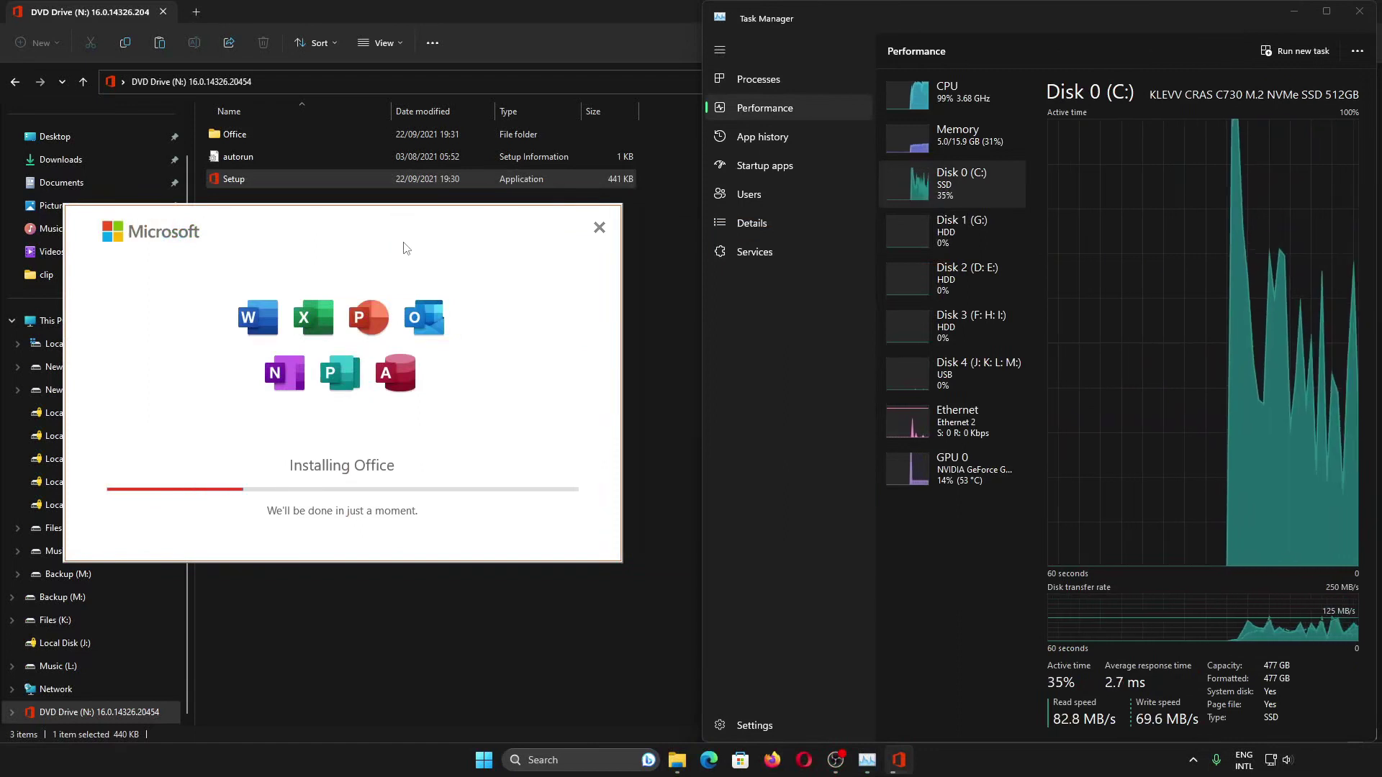
click(947, 93)
click(939, 191)
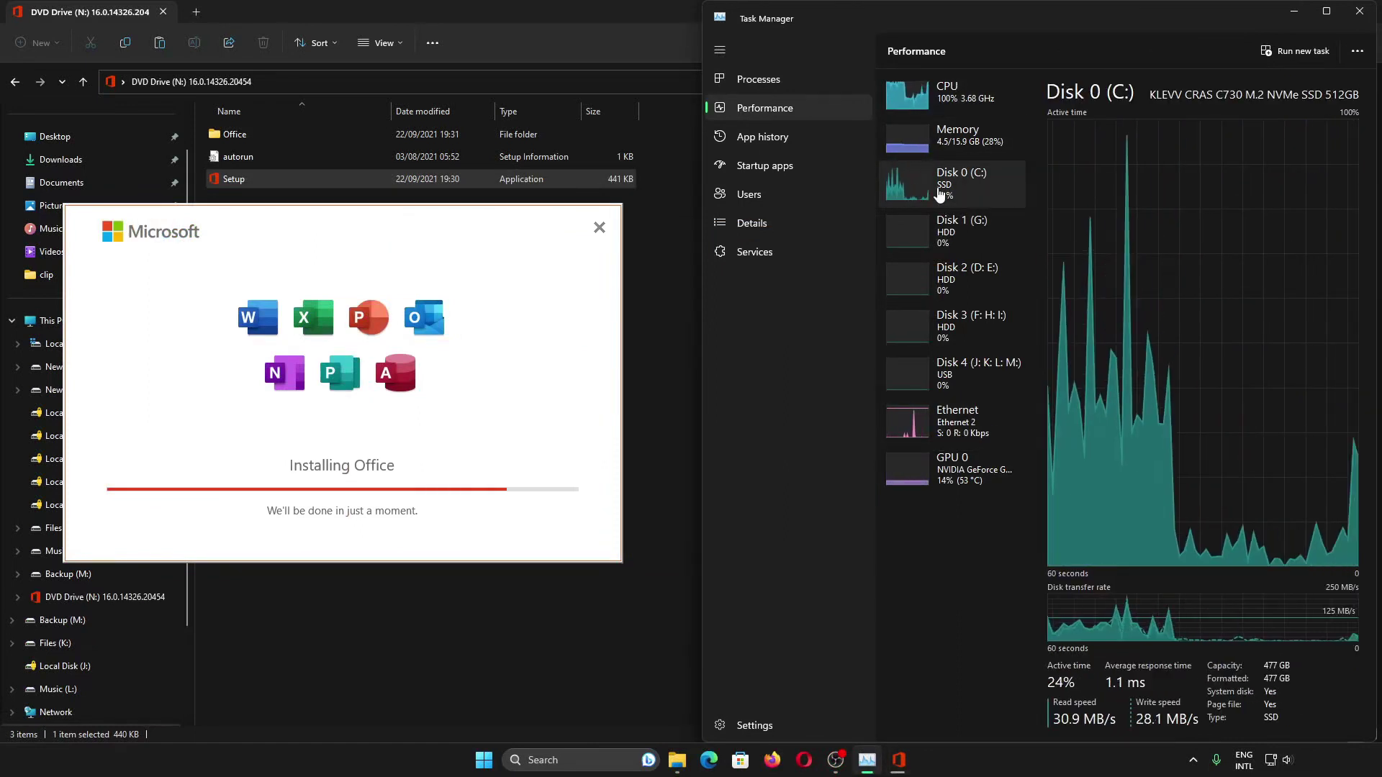
click(928, 94)
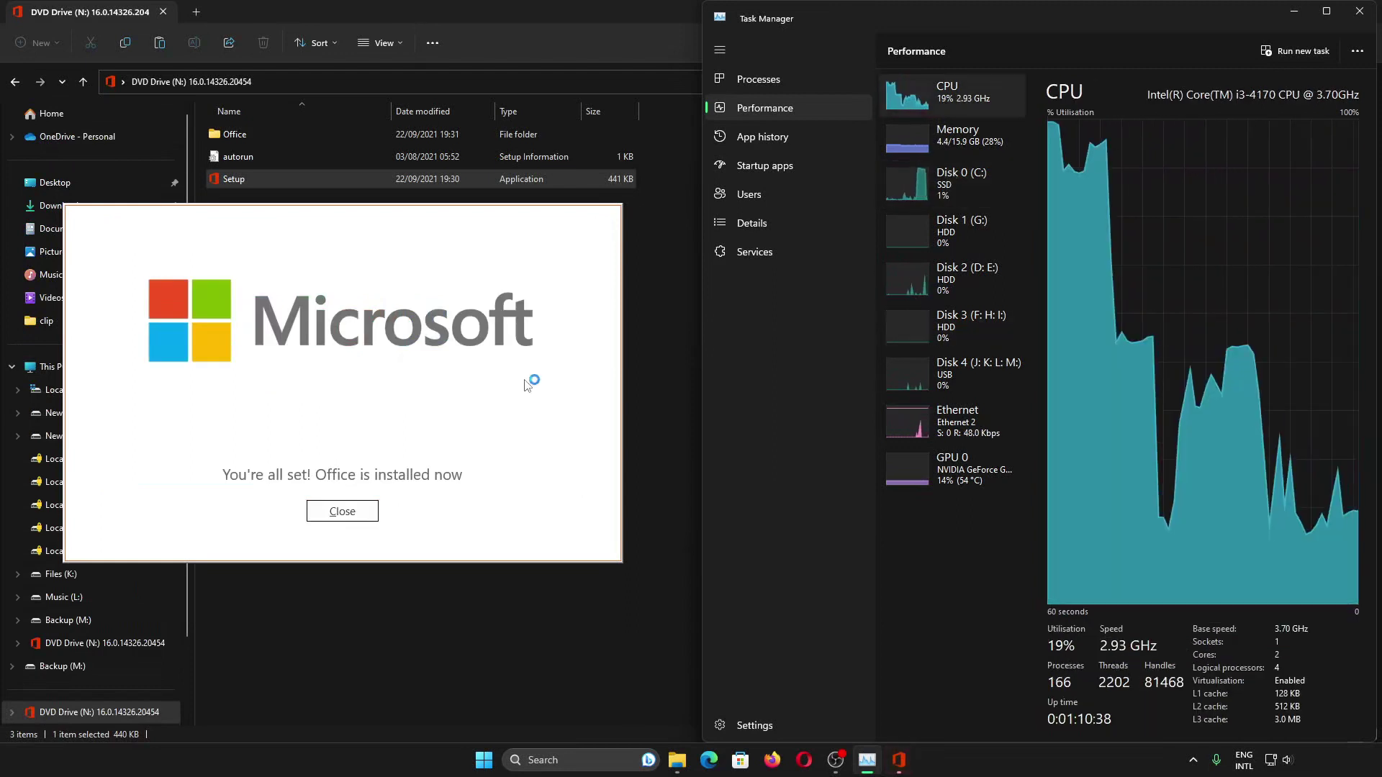
click(347, 512)
Launch Word by searching 'off' in the Start menu
click(498, 768)
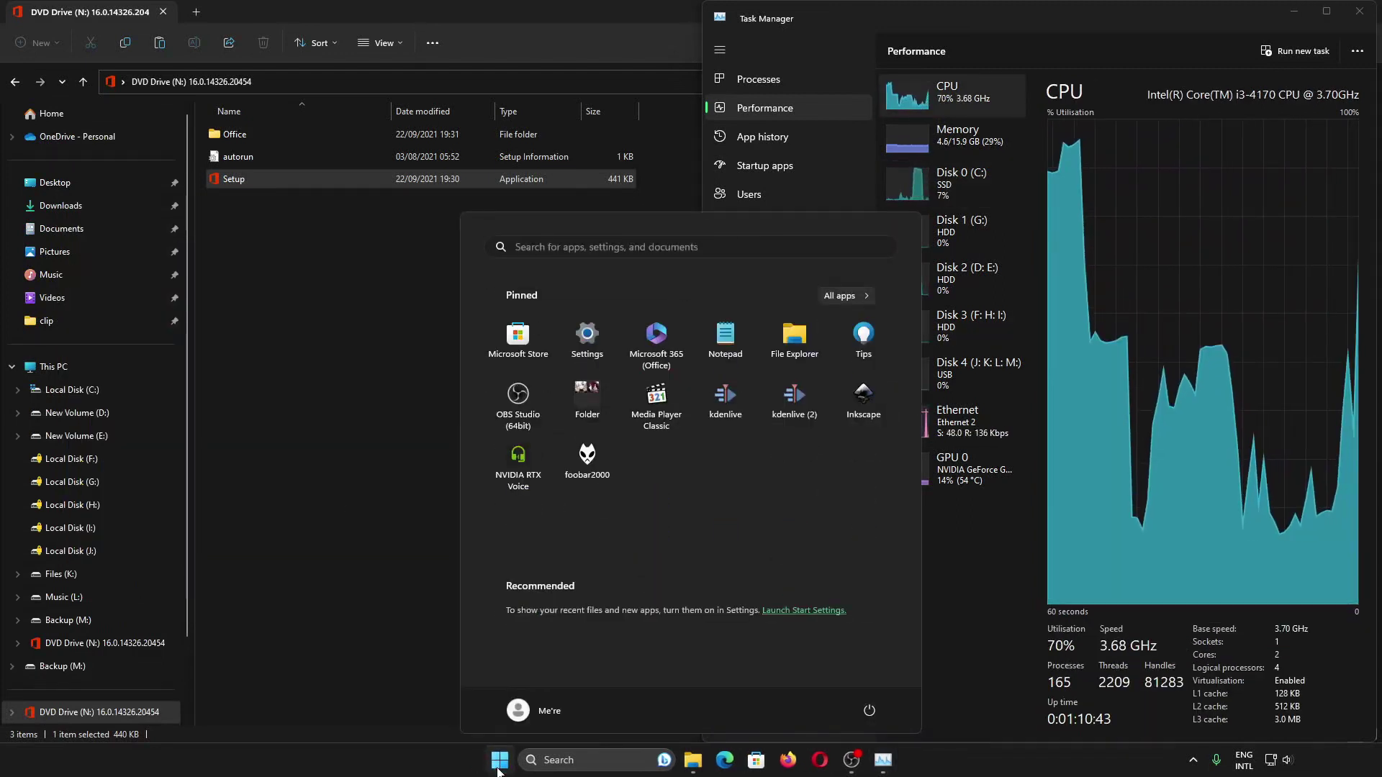
text(off)
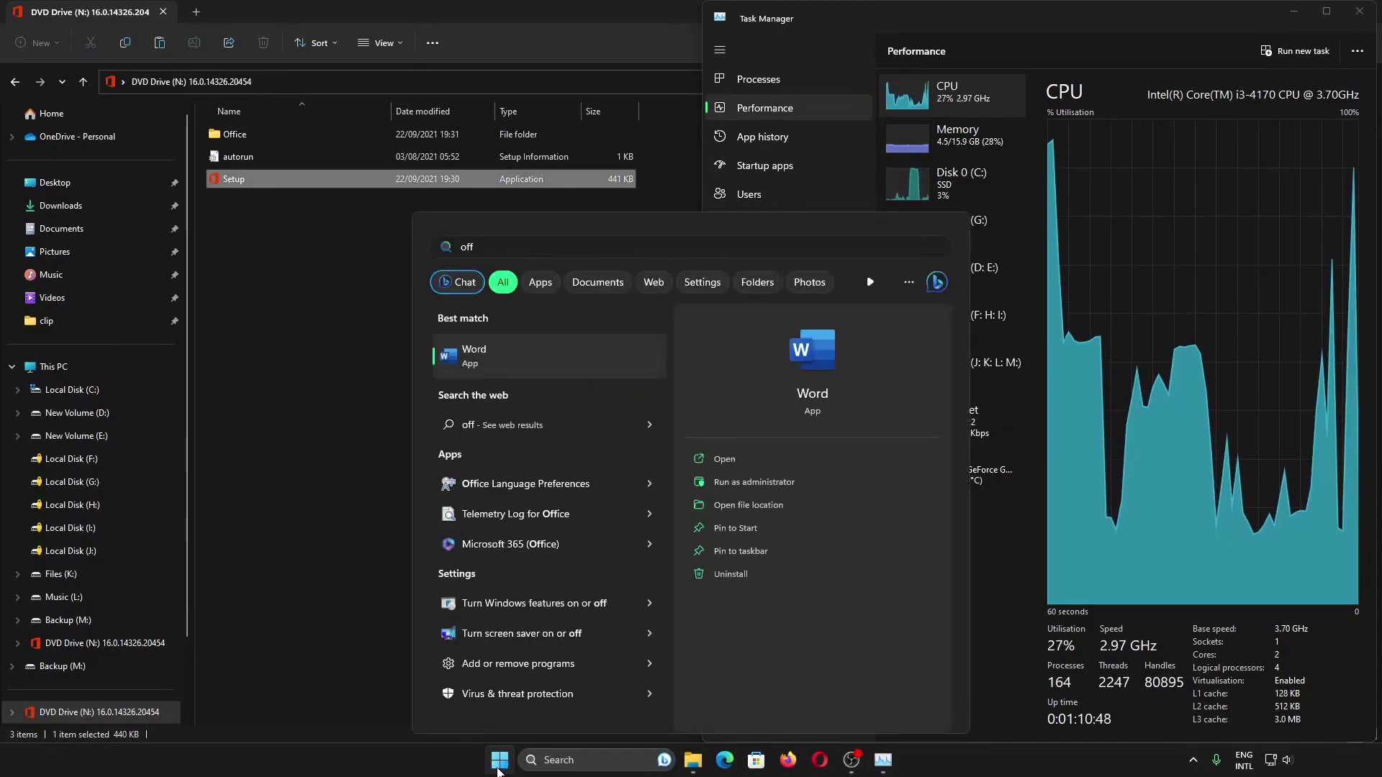
key(Return)
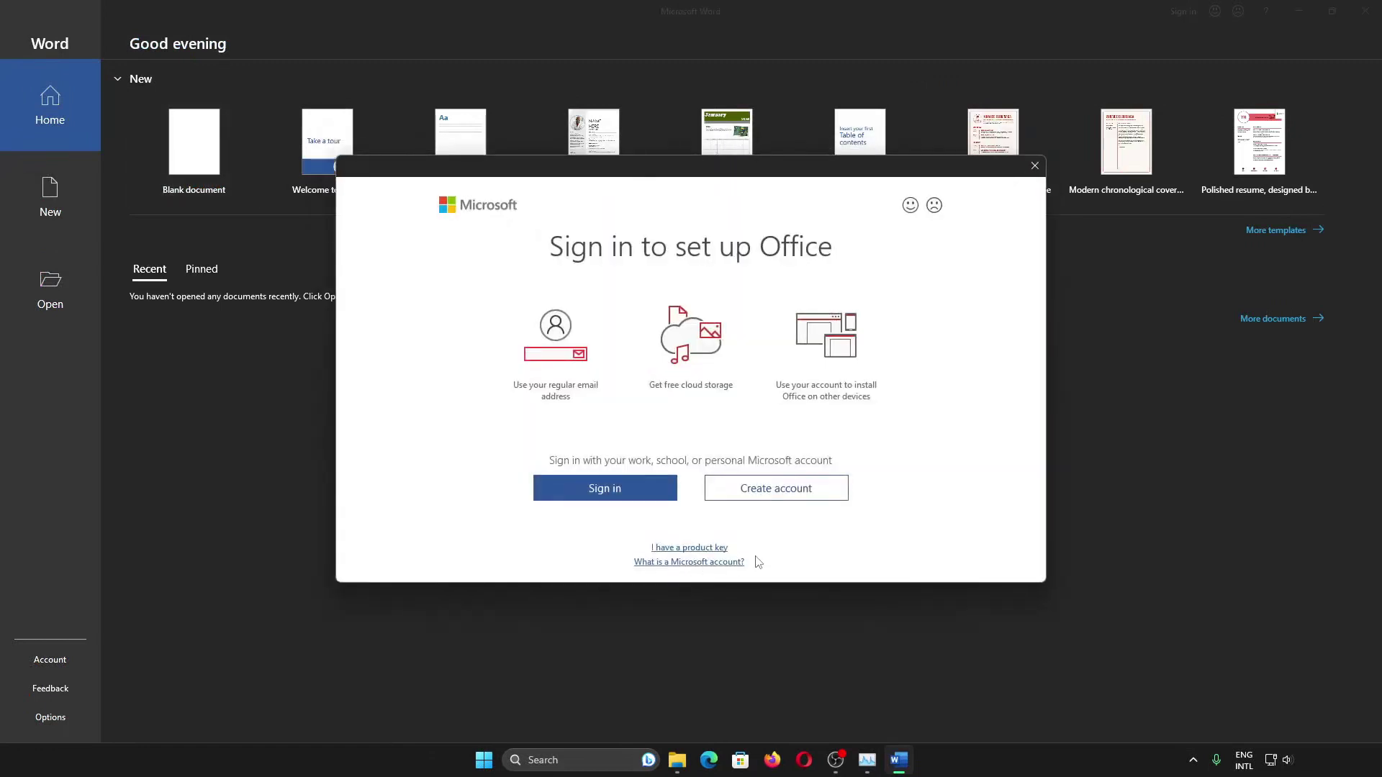
Skip Office sign-in, accept the licence agreement and dismiss the privacy notice
click(1035, 166)
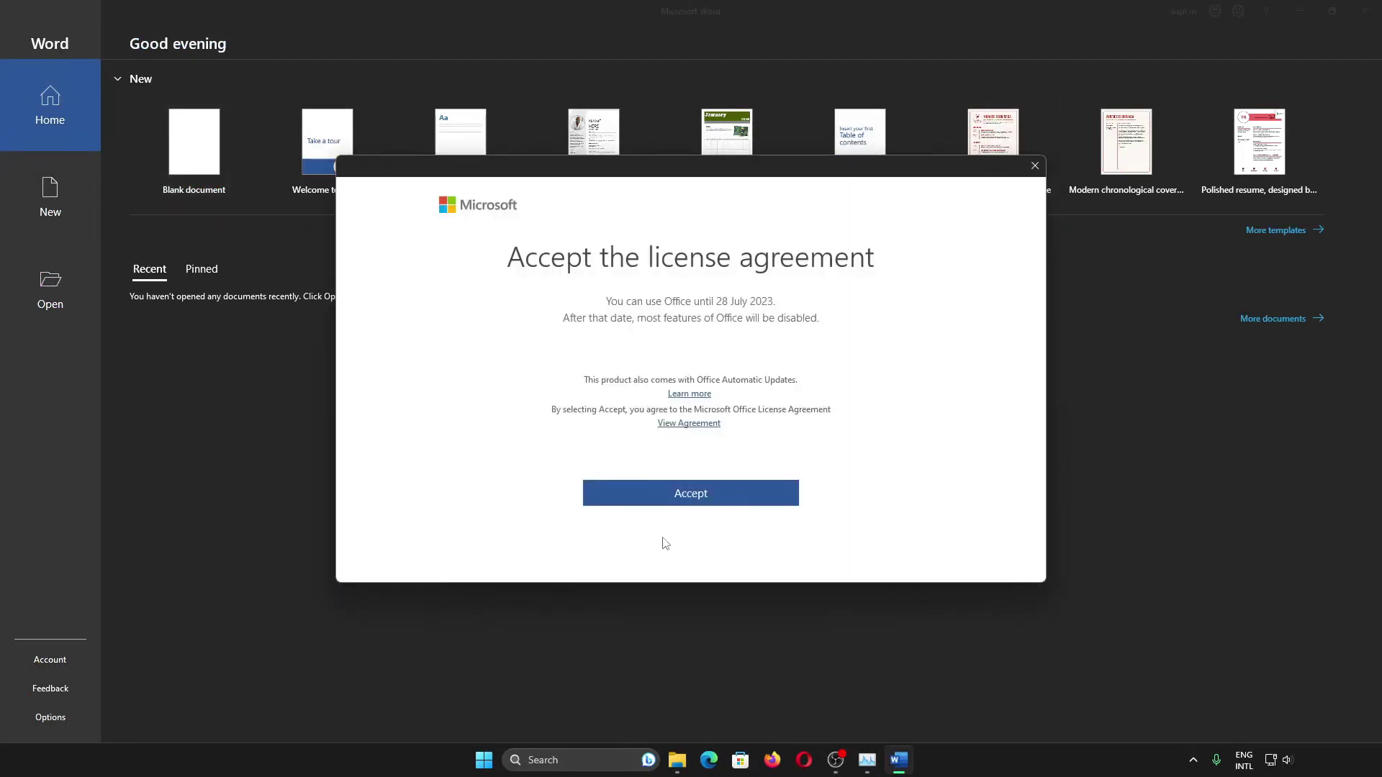
click(700, 495)
click(911, 537)
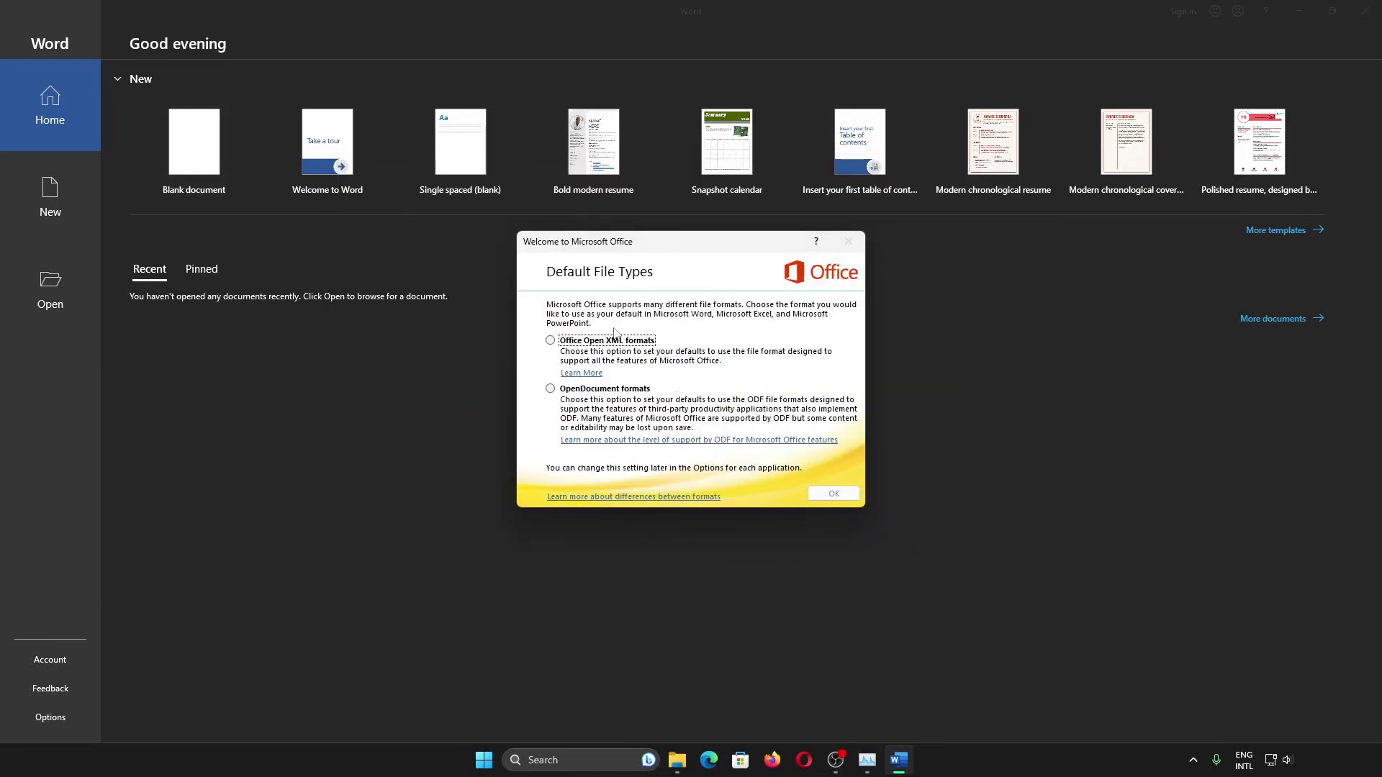
Confirm Office Open XML formats as the default file type, briefly trying OpenDocument first
click(614, 340)
click(602, 395)
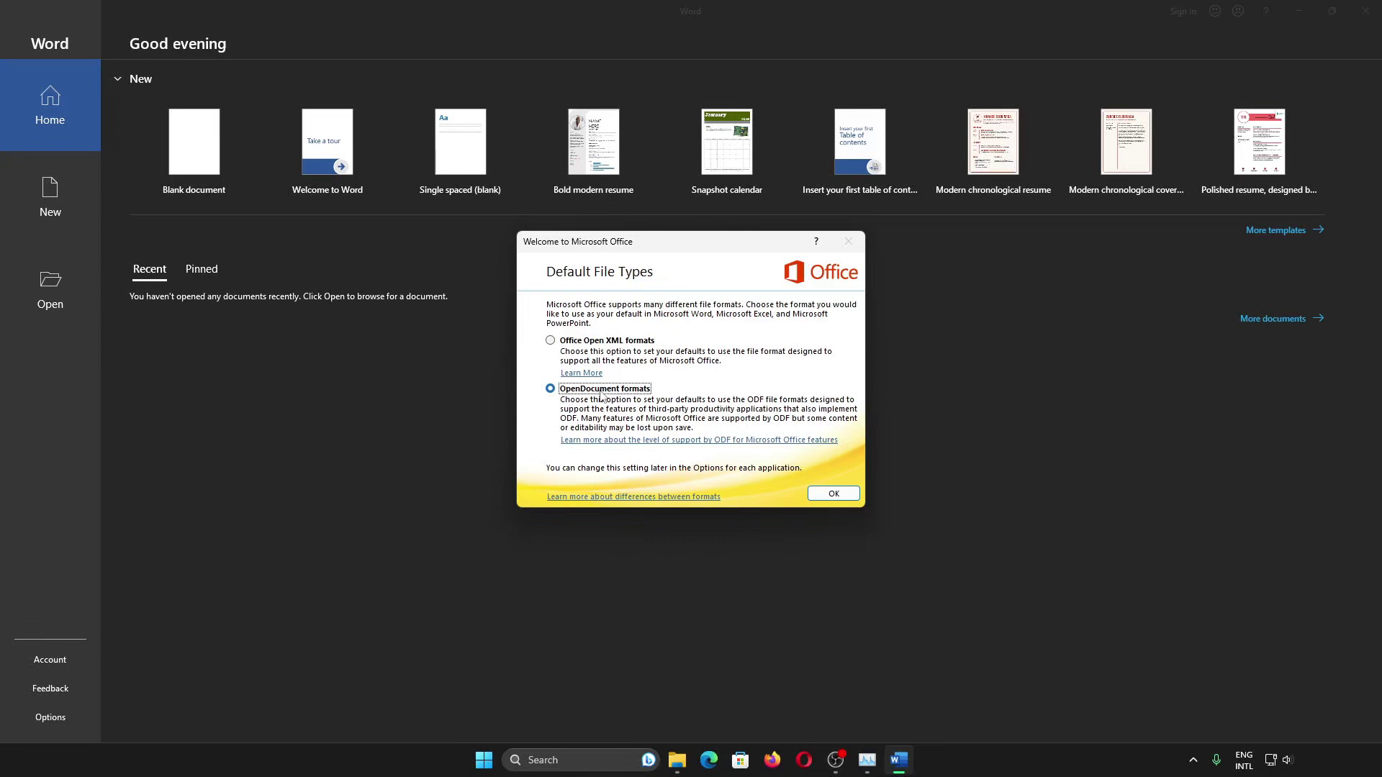
click(600, 344)
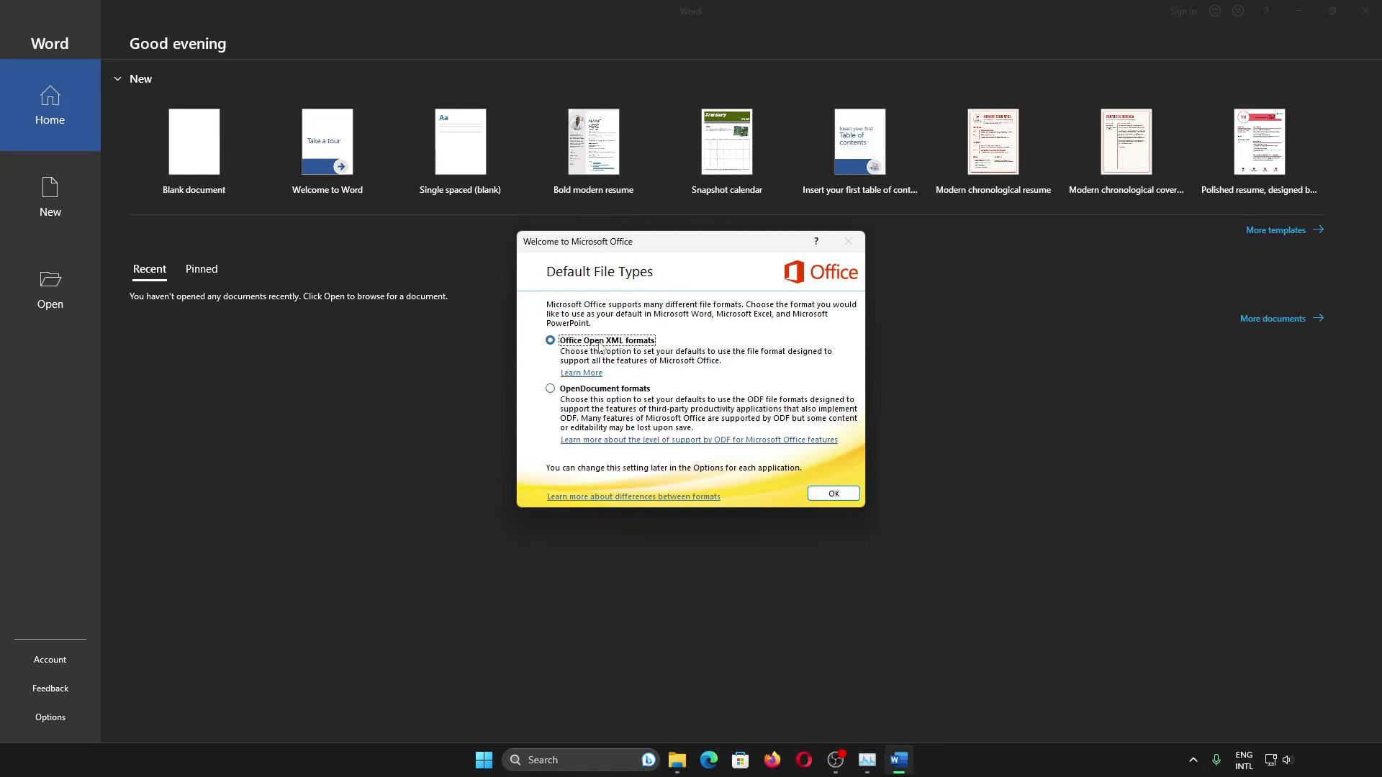
click(854, 499)
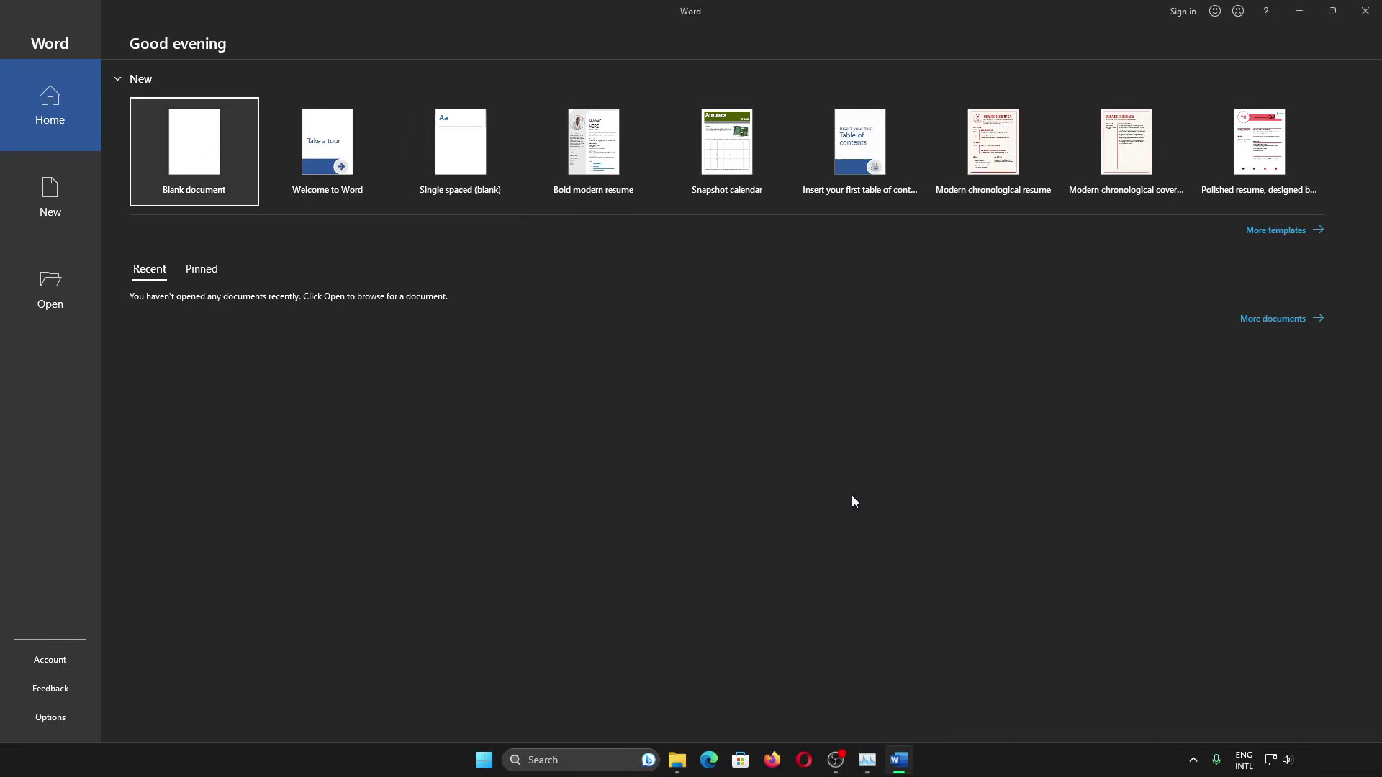
Create blank Document1 and check the Office Professional Plus 2021 product info on the Account page
click(183, 179)
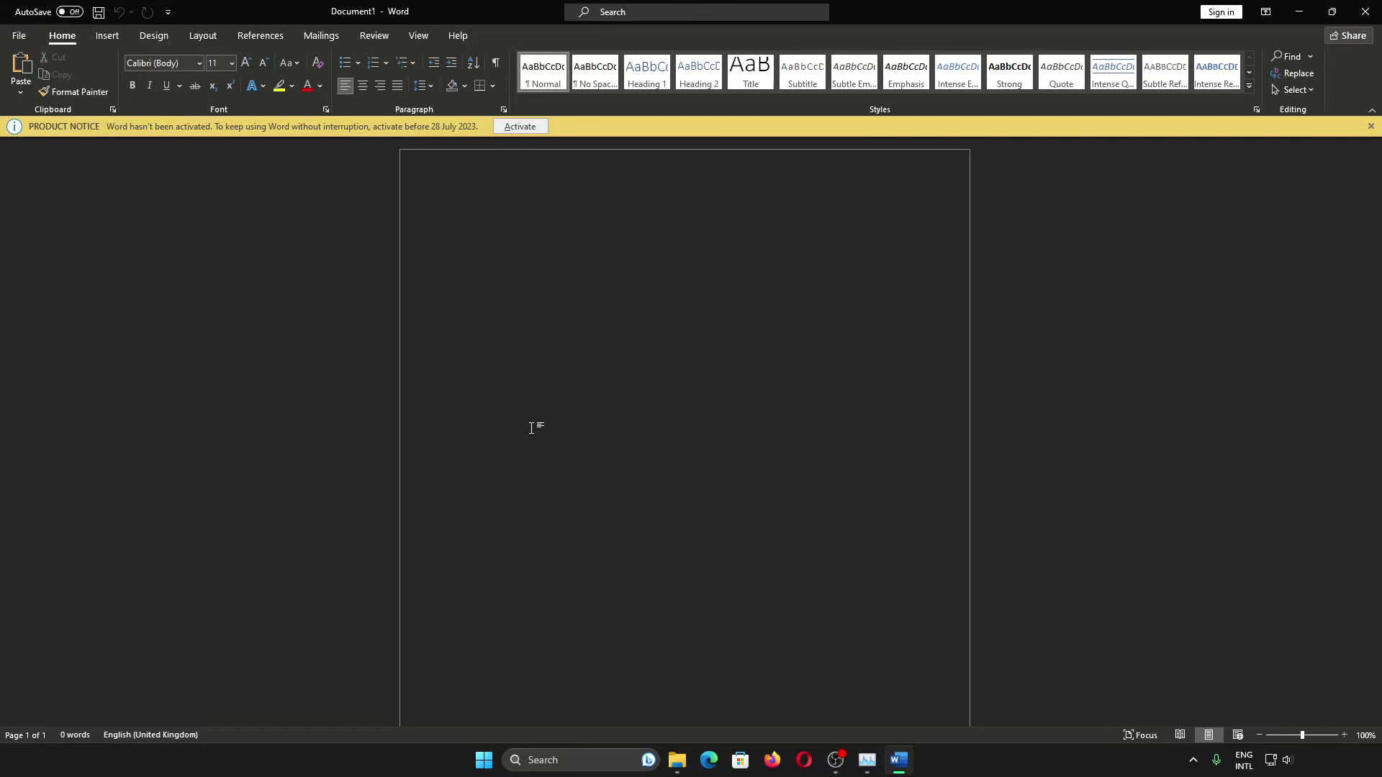
click(20, 36)
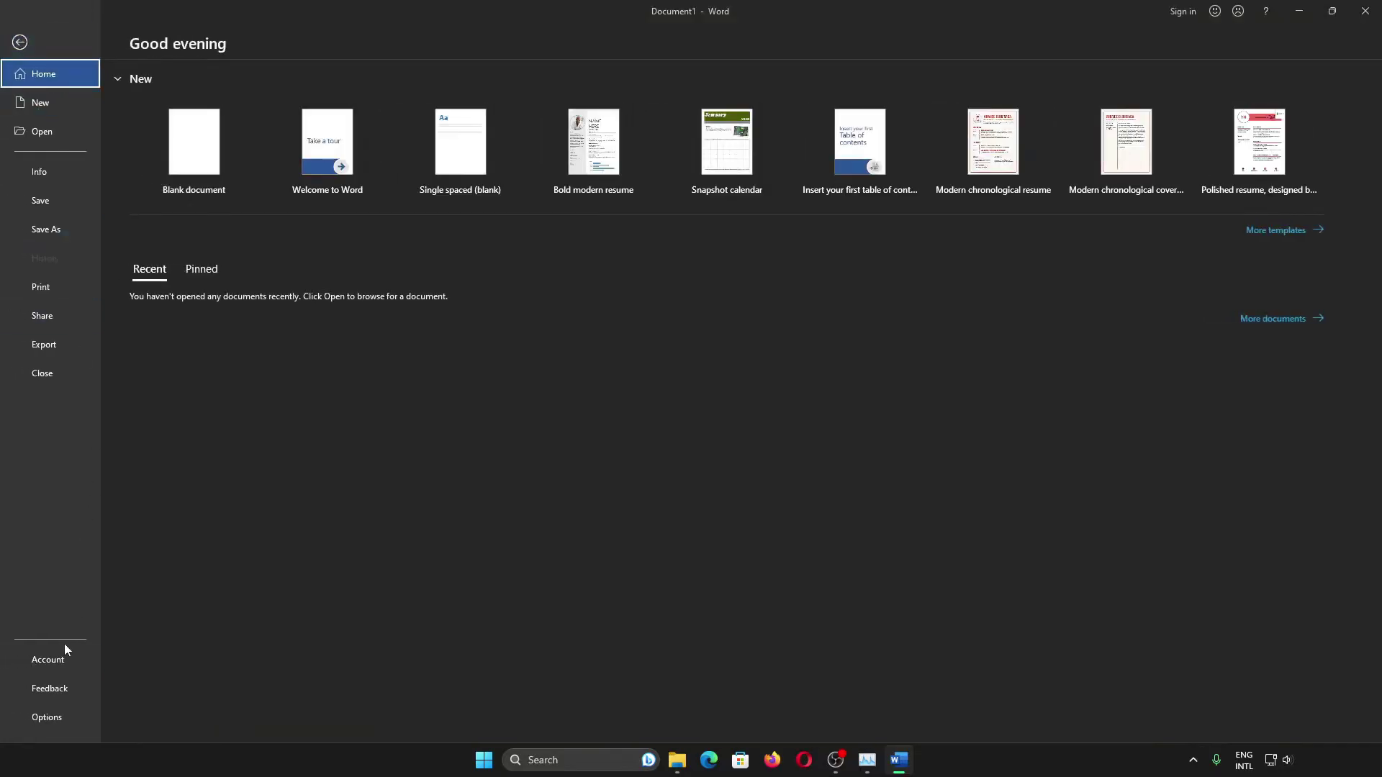
click(48, 658)
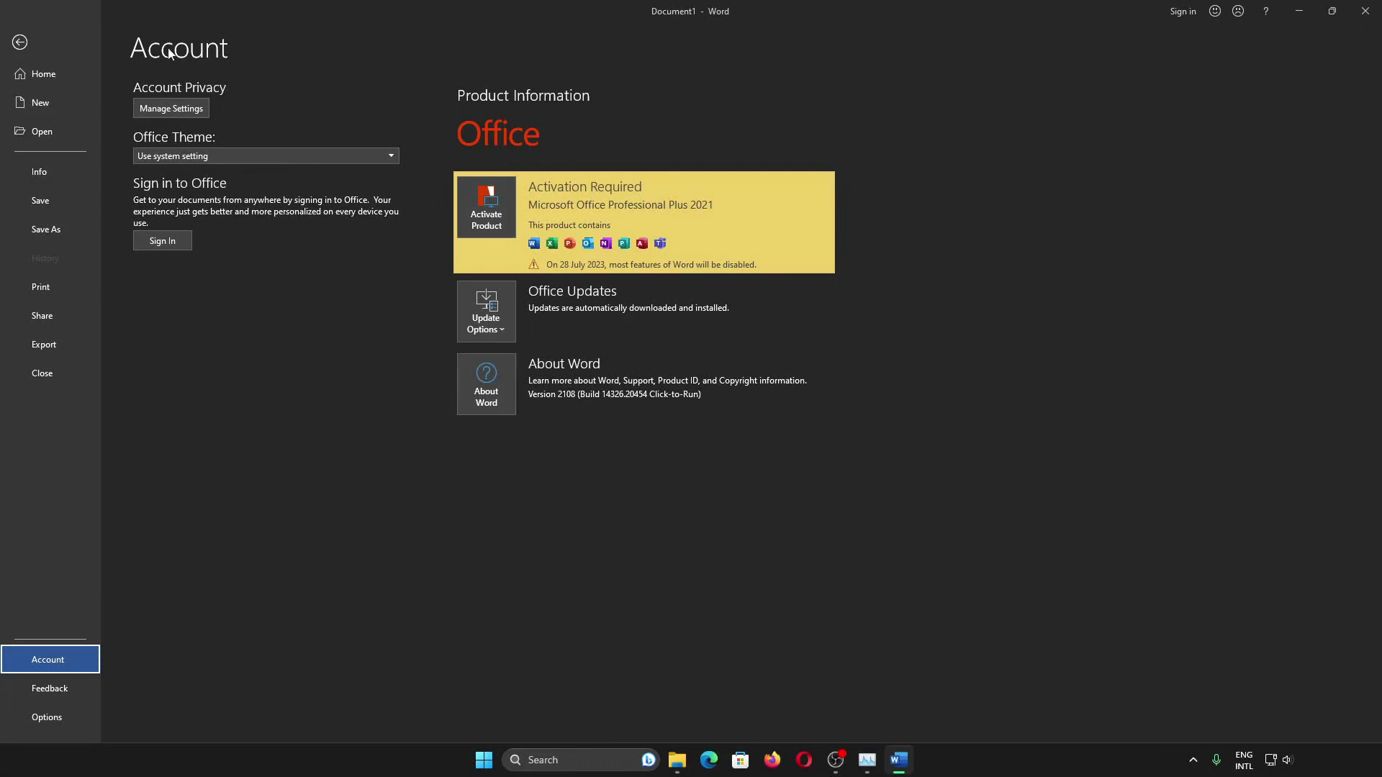
click(46, 38)
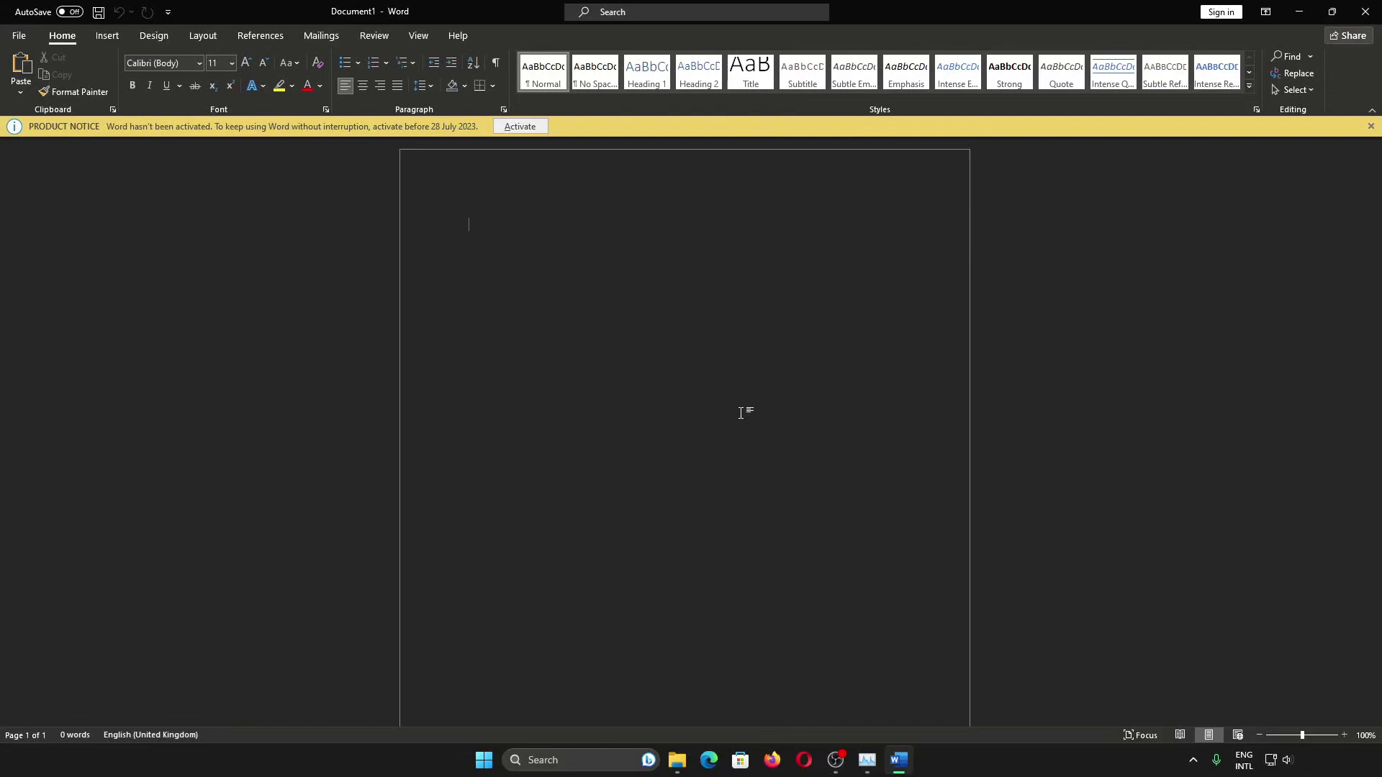
Show the Update Options list on the Account page for Office version 2108
click(18, 37)
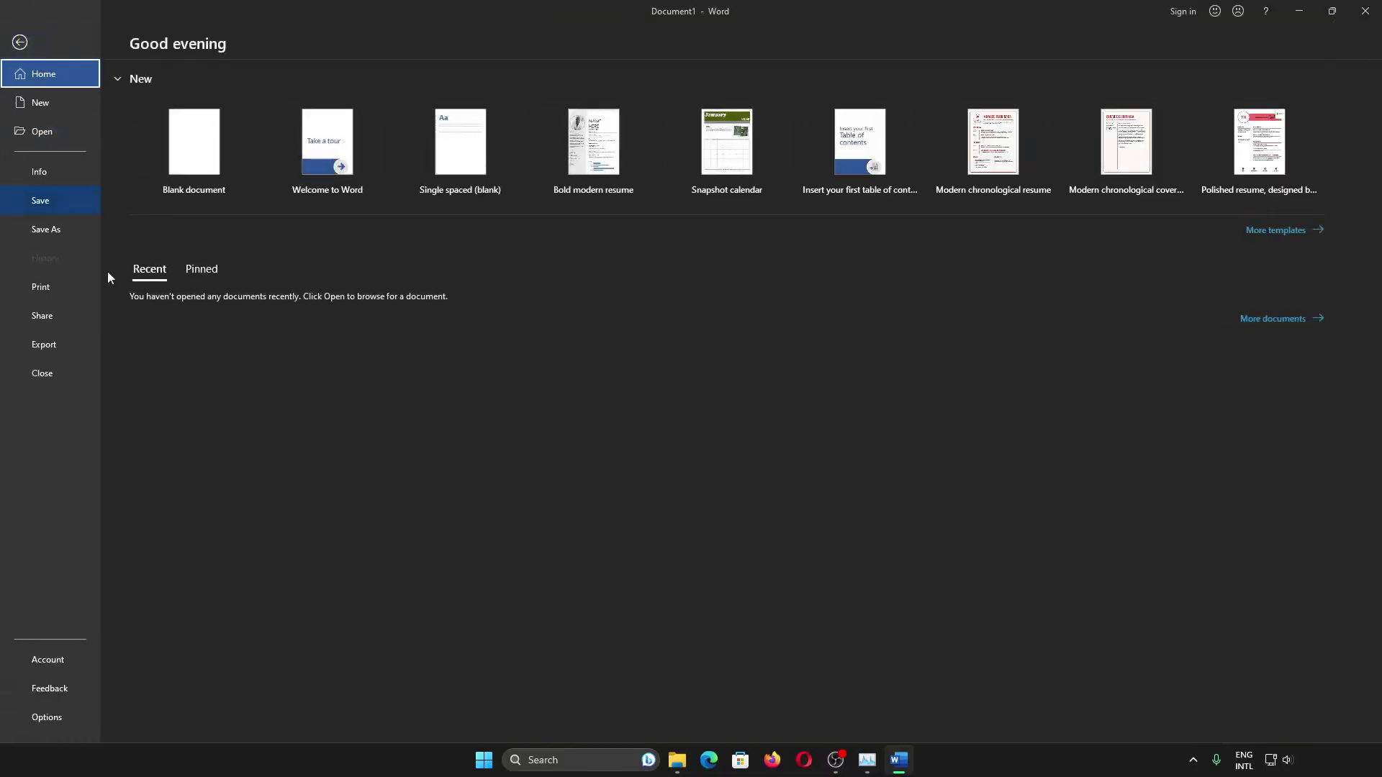
click(79, 656)
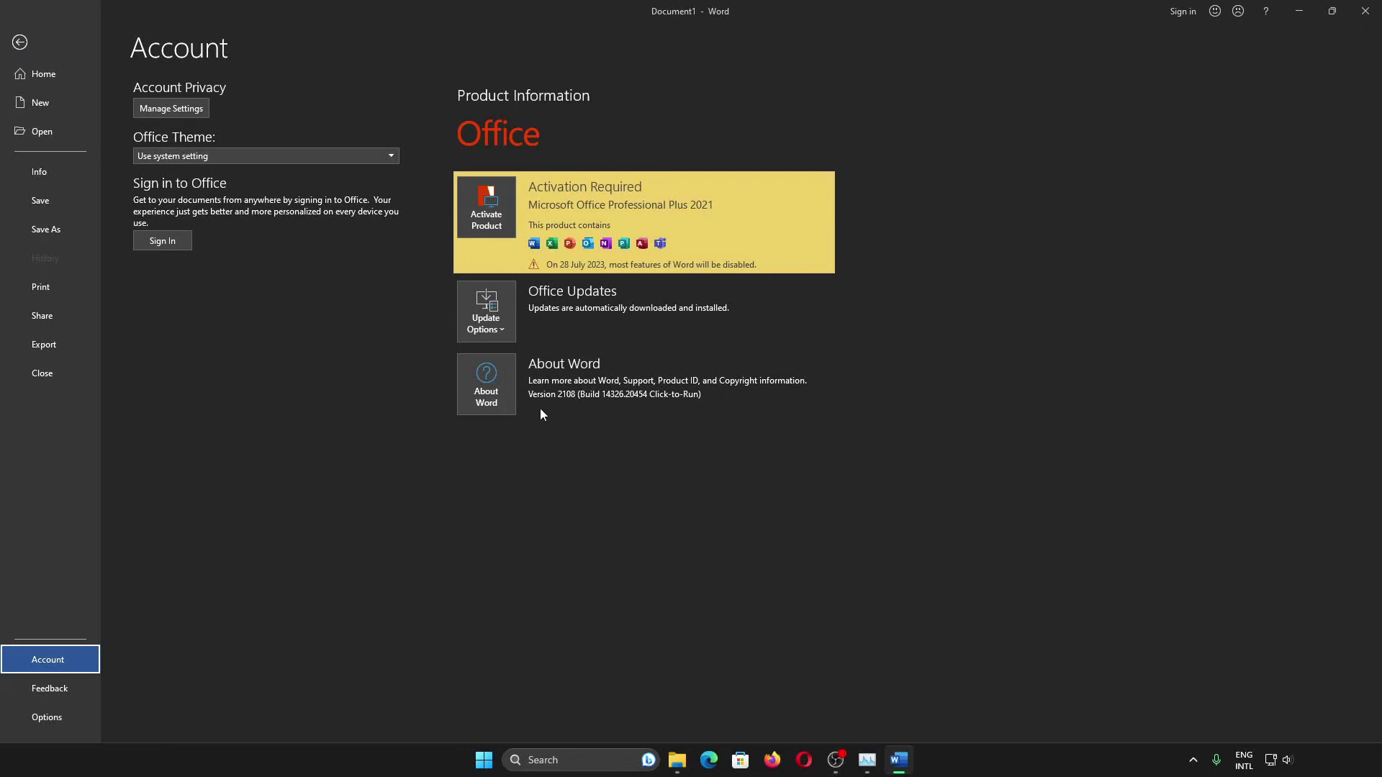
click(500, 299)
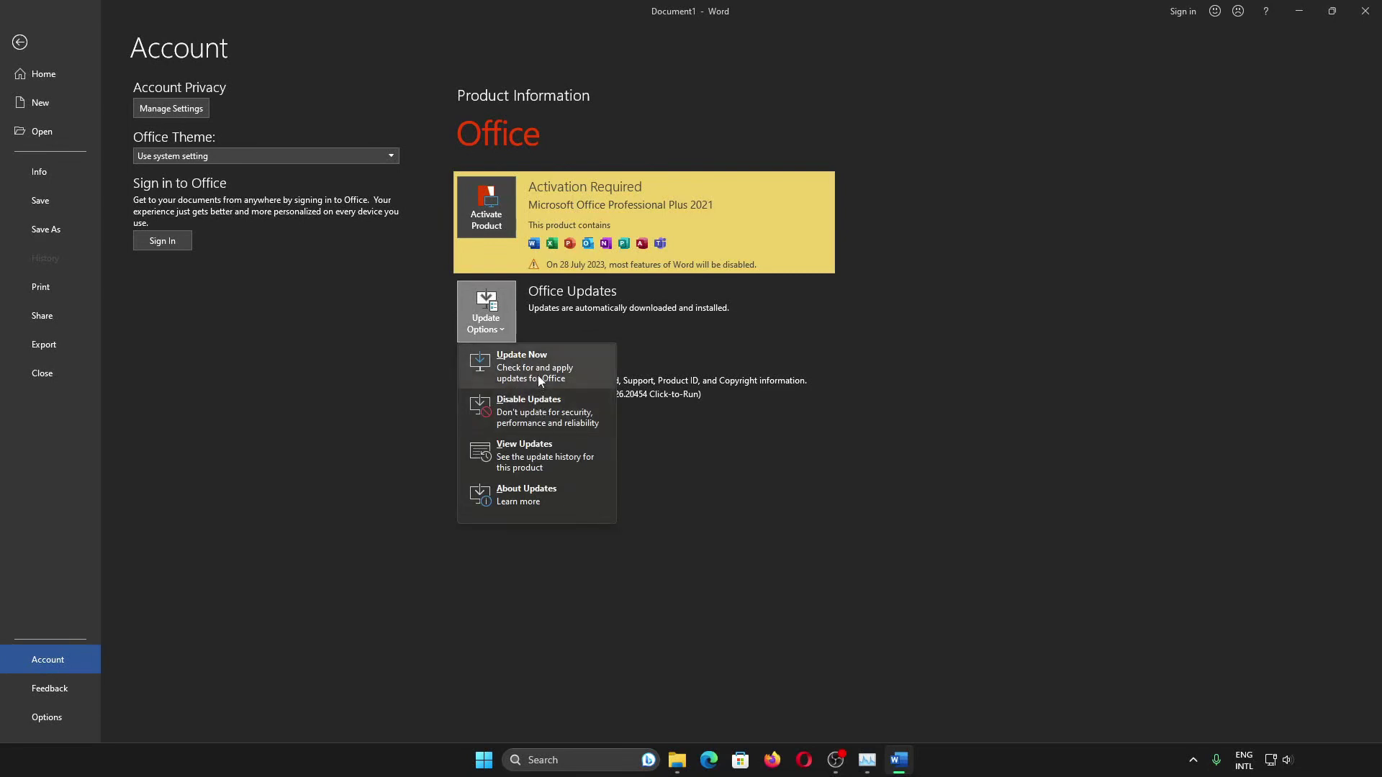
Run Update Now, let Word close, and decline loading the saved Normal template changes
click(538, 375)
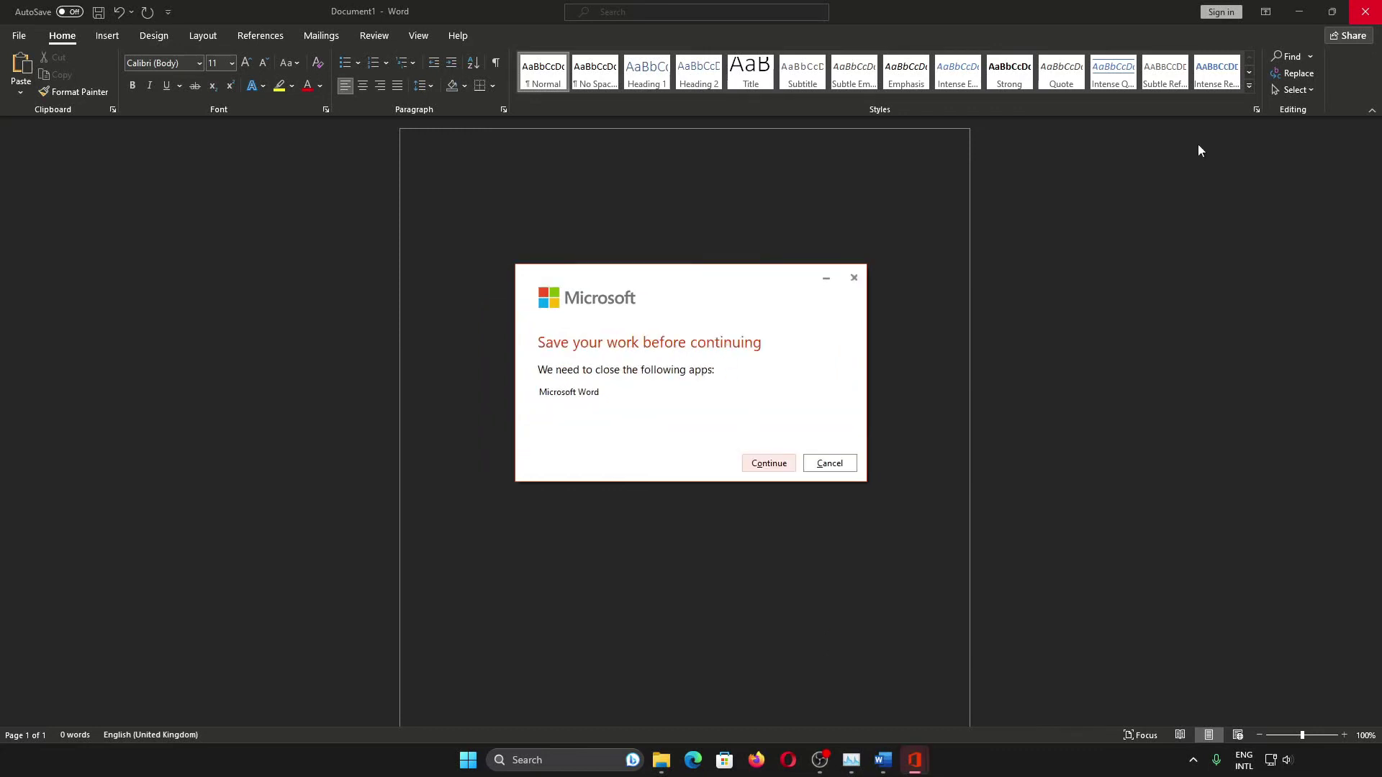
click(784, 464)
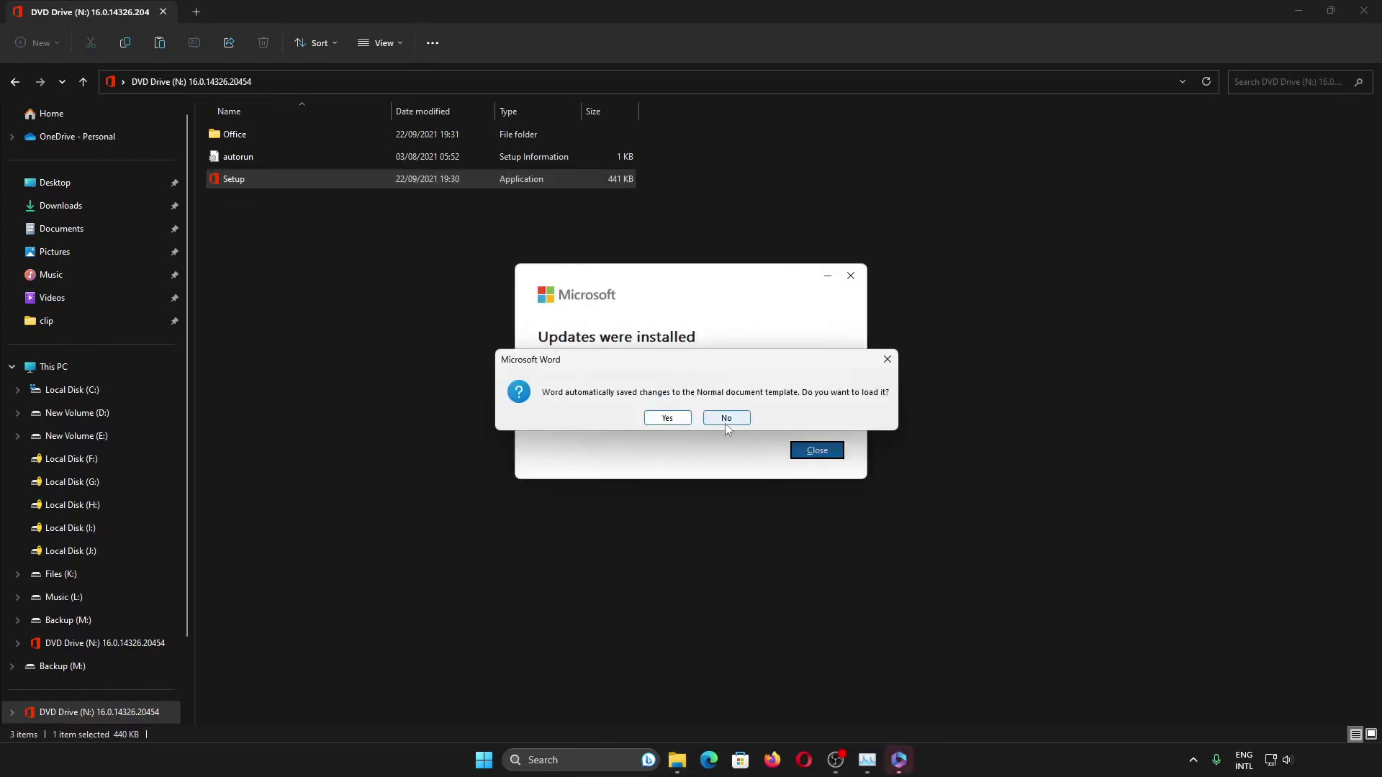
click(726, 425)
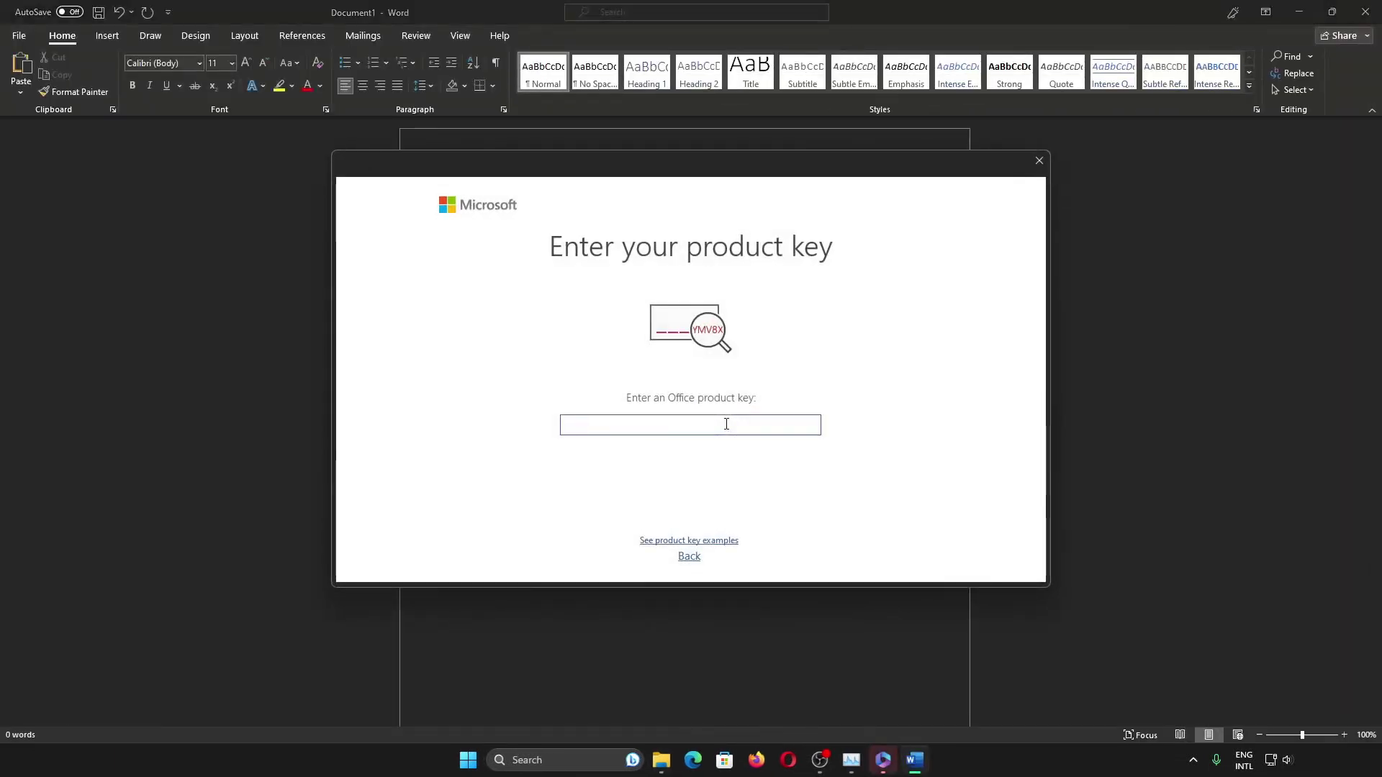
Dismiss the product key prompt and confirm Office is now version 2306 on the Account page
click(1039, 161)
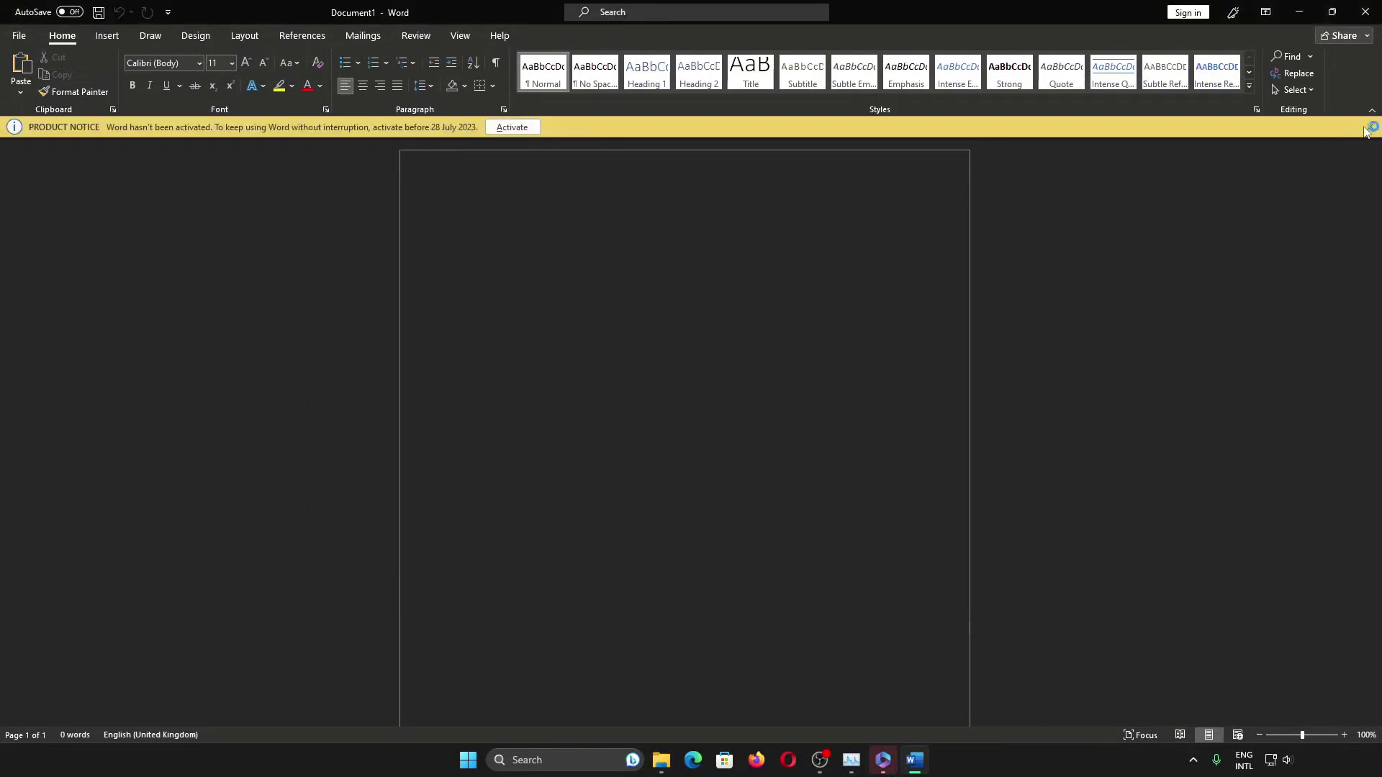
click(19, 35)
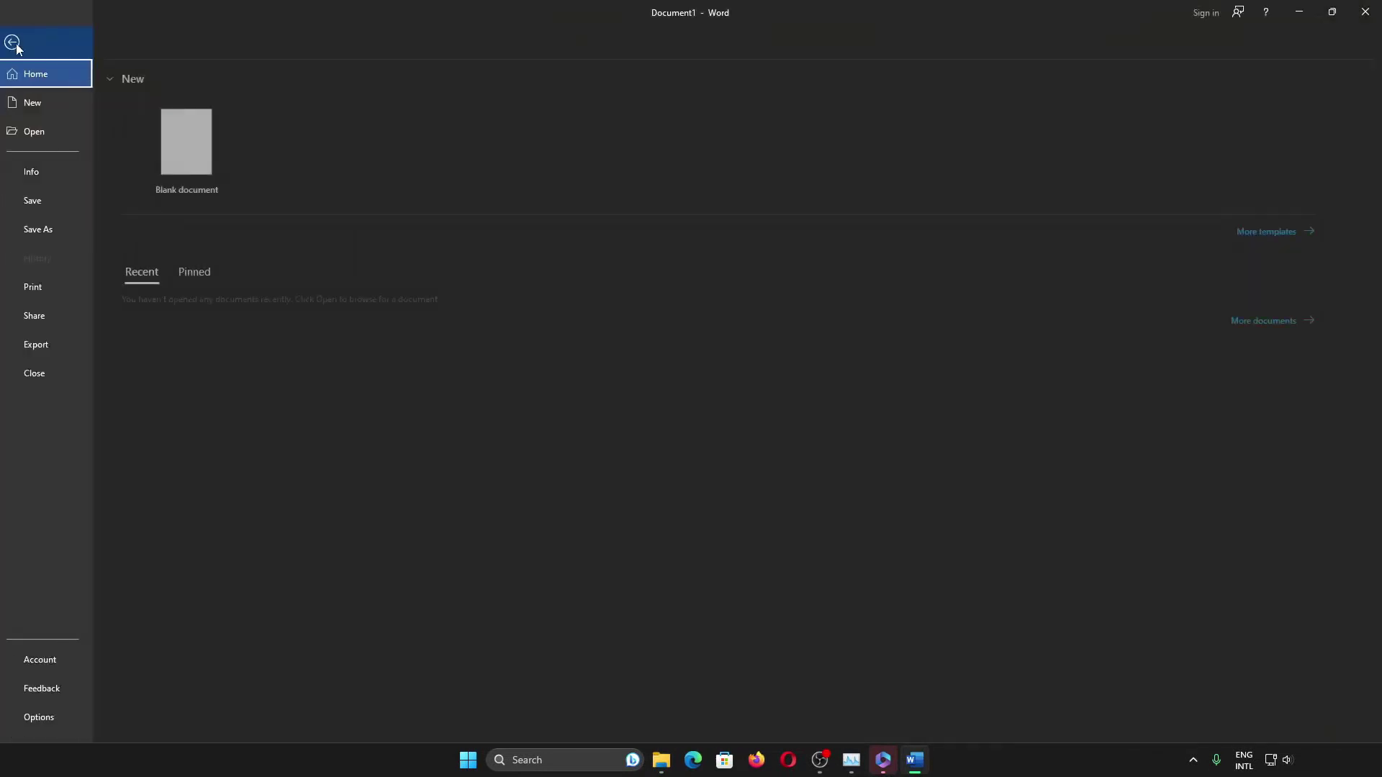
click(60, 656)
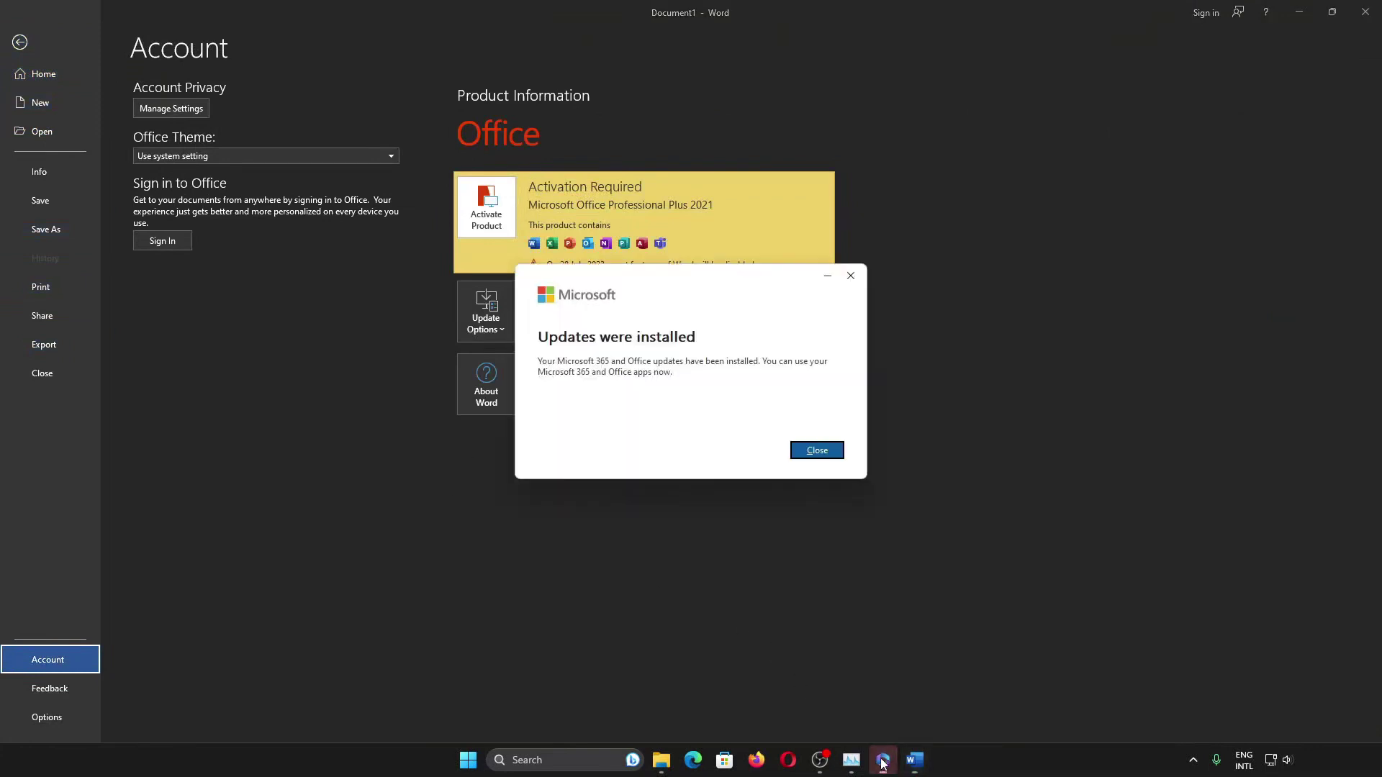
click(829, 456)
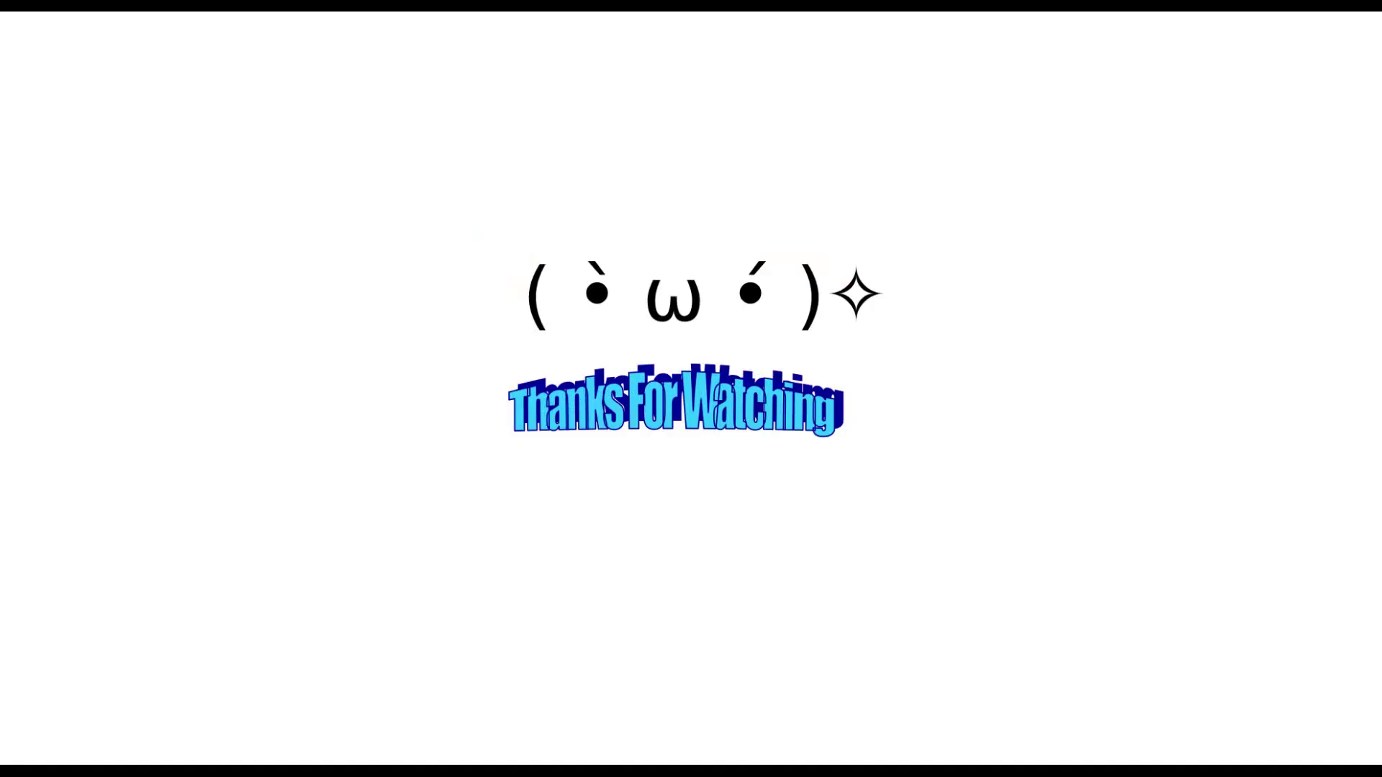